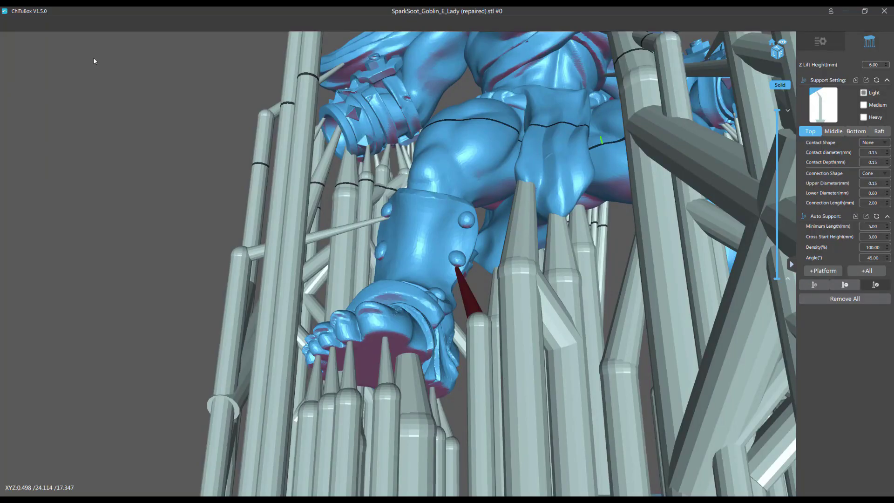
Examine the support tip's contact on the lower inner stud of the raised-foot shin guard from close up and farther away.
scroll(458, 286, up, 10)
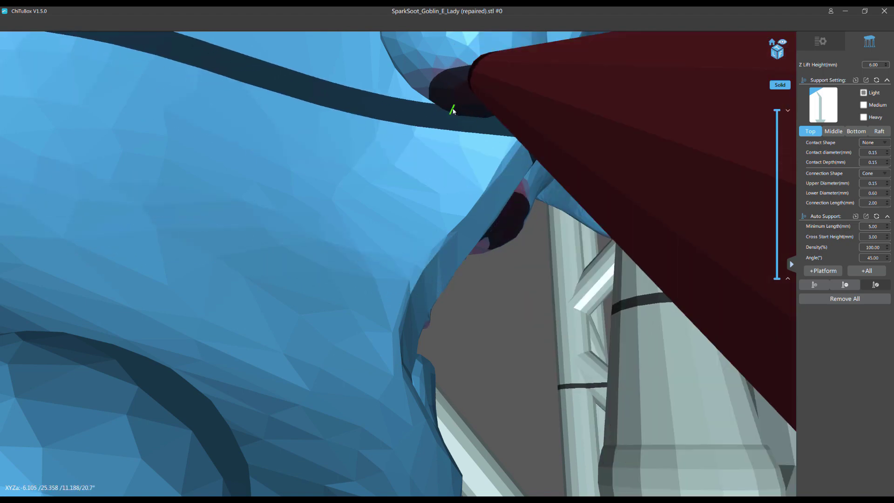
scroll(463, 136, down, 10)
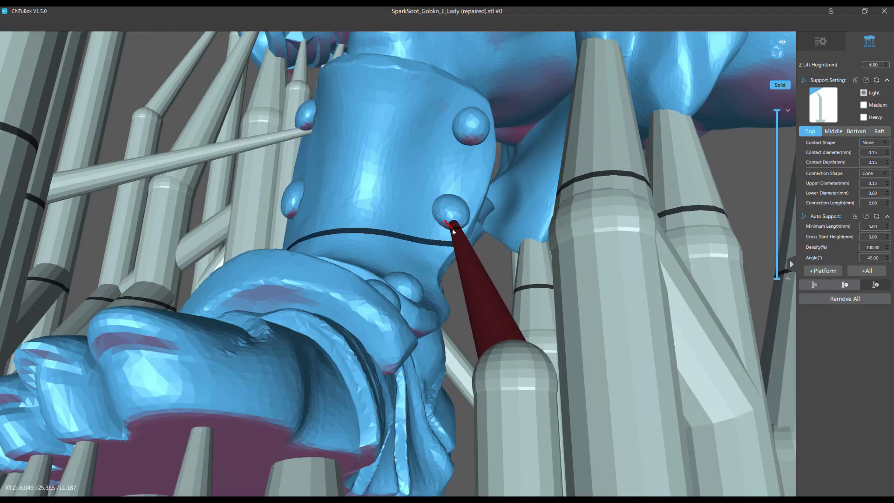
scroll(451, 228, up, 5)
scroll(430, 212, down, 6)
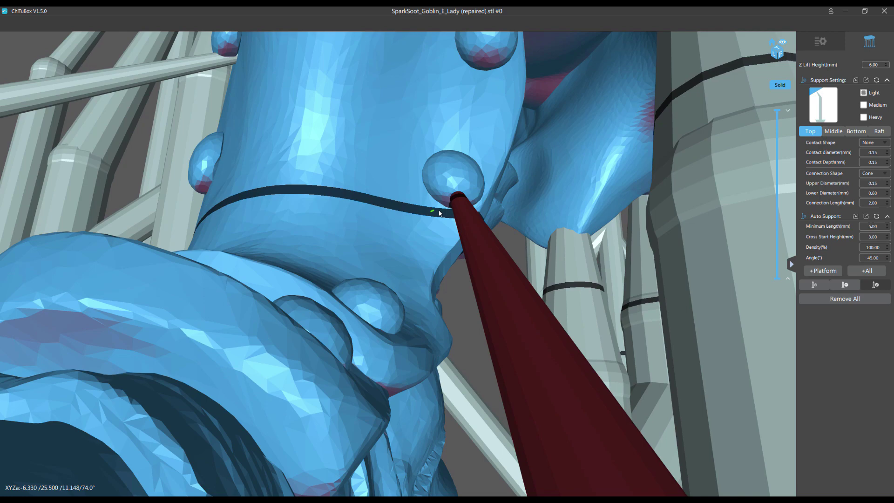
scroll(438, 200, up, 3)
scroll(444, 216, down, 3)
scroll(443, 210, up, 6)
scroll(443, 206, down, 6)
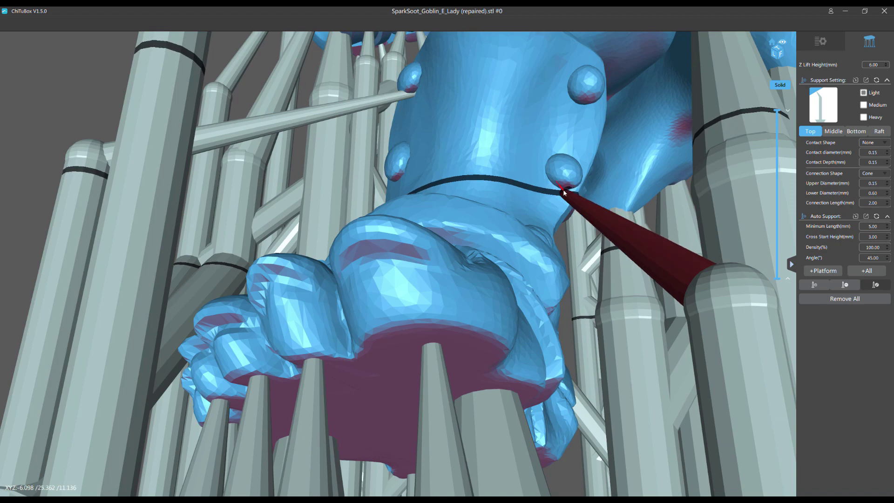
scroll(564, 193, down, 3)
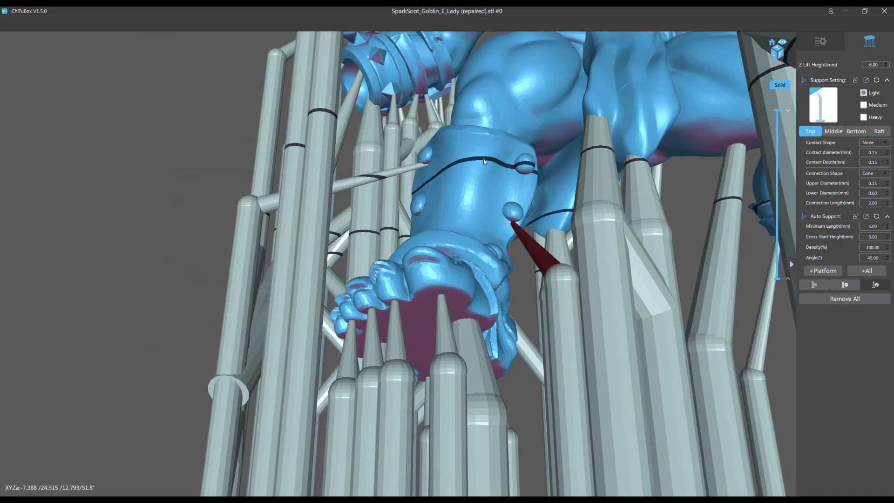
scroll(468, 228, down, 3)
scroll(406, 226, up, 6)
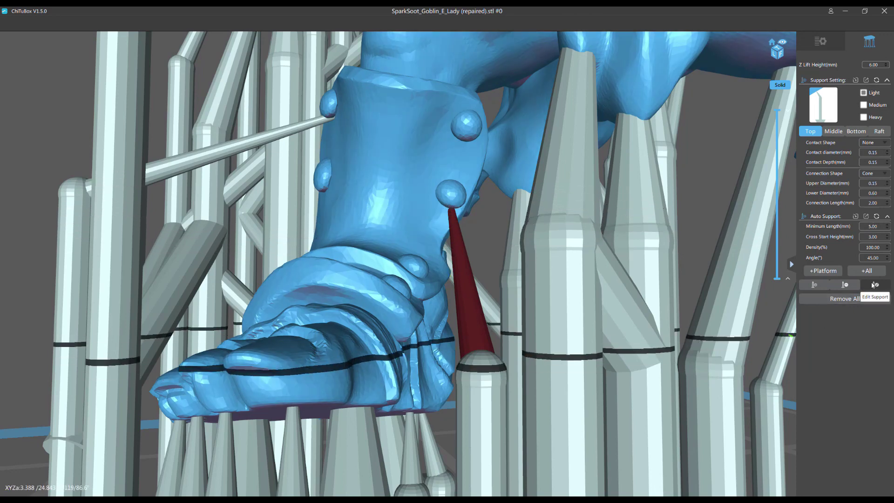
Shift the pillar of the shin guard stud's support outward from the leg, and check its tip contact up close.
right_drag(408, 241, 424, 289)
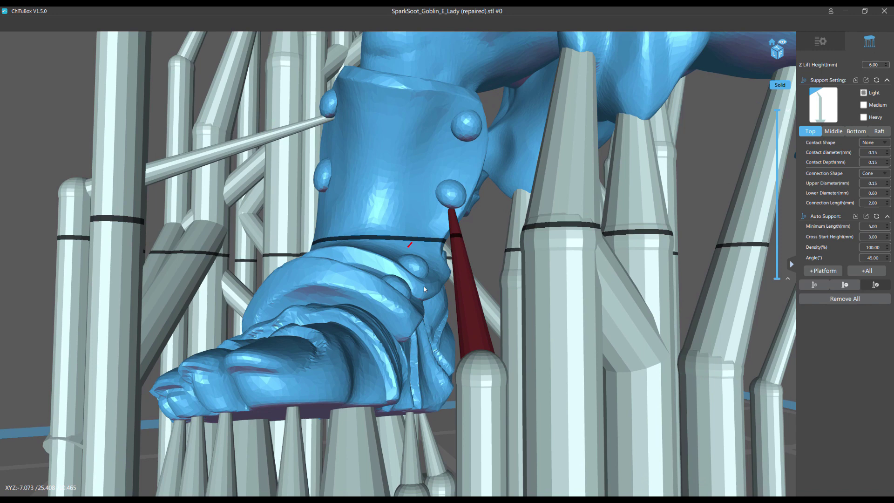
drag(485, 430, 488, 410)
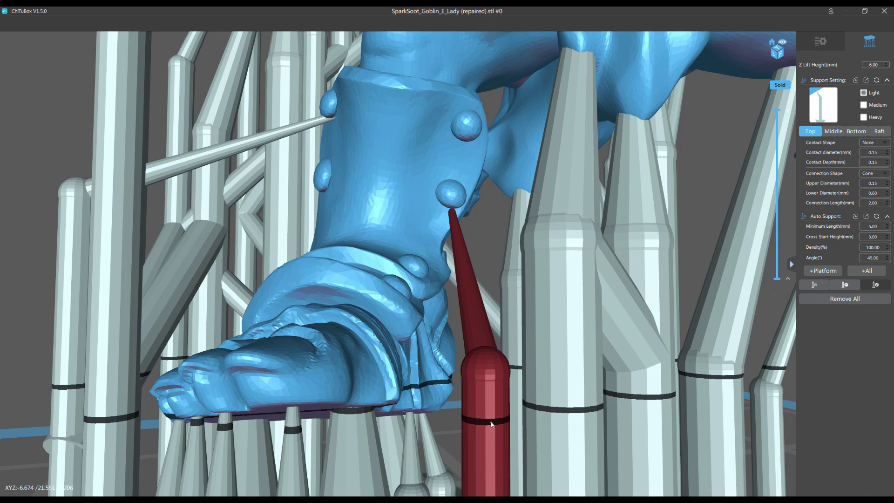
drag(493, 426, 483, 394)
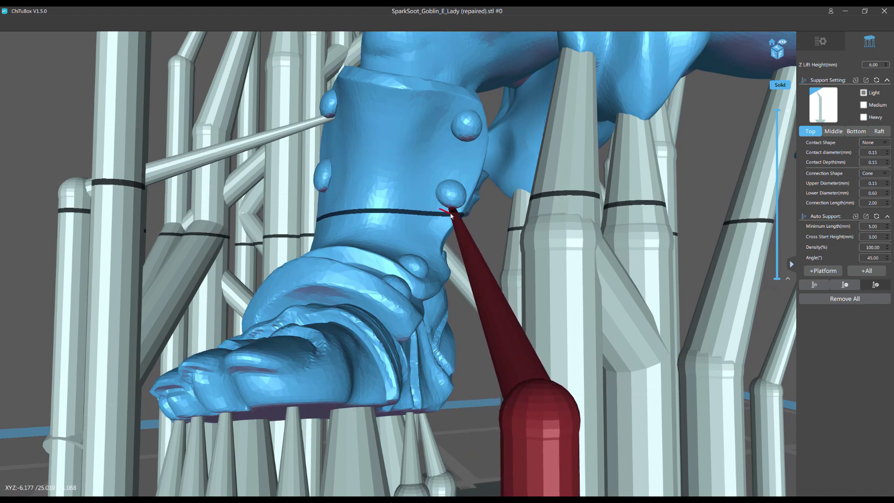
scroll(447, 207, up, 10)
scroll(404, 154, down, 10)
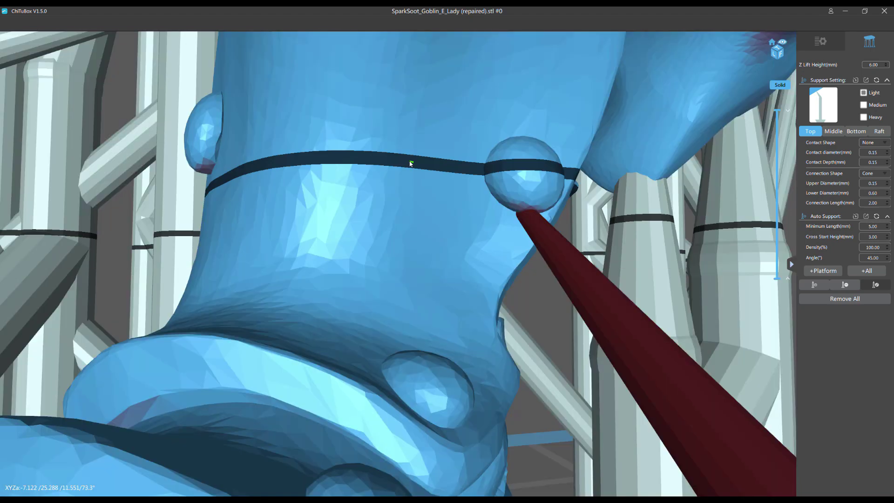
scroll(513, 217, down, 6)
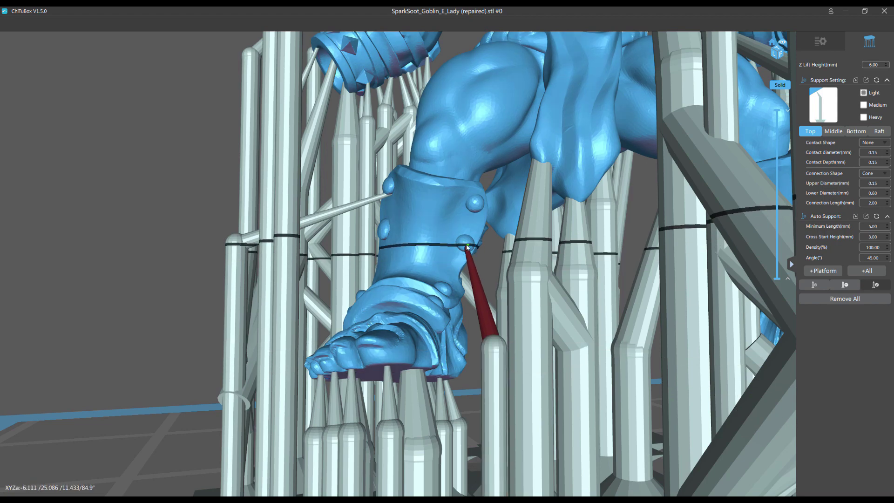
scroll(461, 249, up, 5)
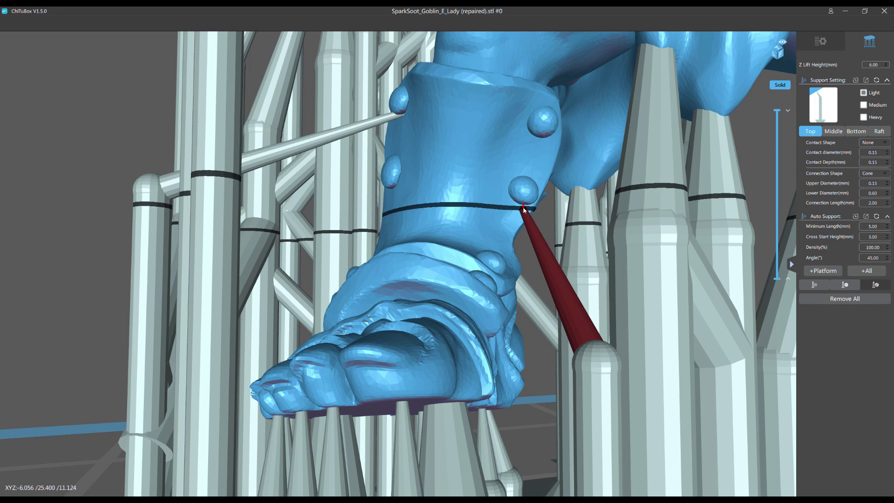
Nudge the support's contact point under the lower shin guard stud, and raise its pillar joint to shorten the tip.
drag(523, 208, 522, 205)
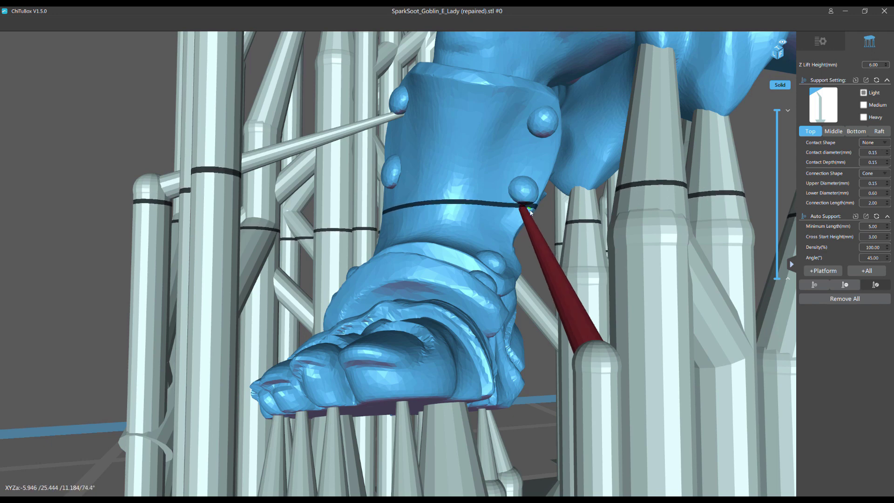
drag(597, 368, 596, 256)
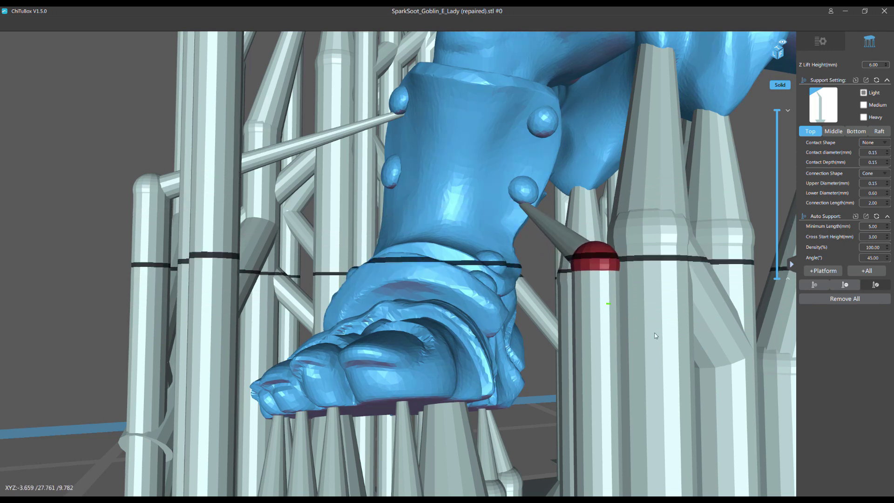
click(529, 204)
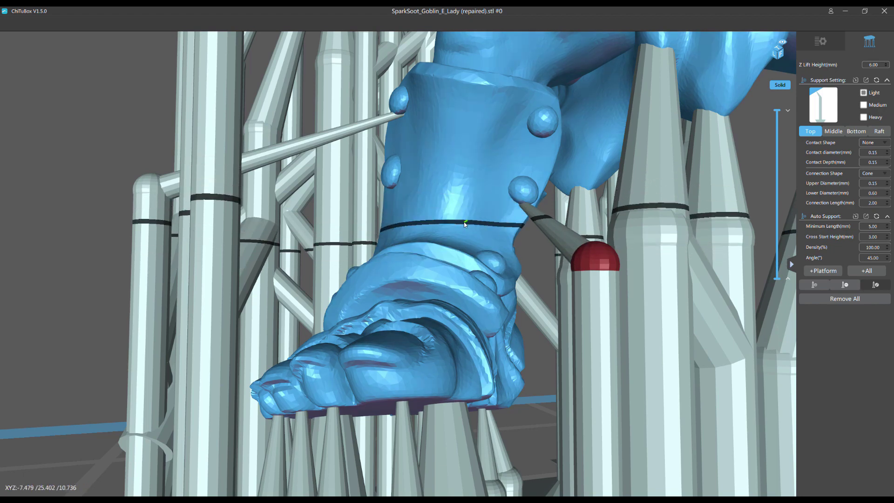
Reposition the contact point slightly down the stud's underside and raise the support's pillar joint above the contact height.
scroll(463, 224, down, 3)
middle_drag(463, 225, 434, 253)
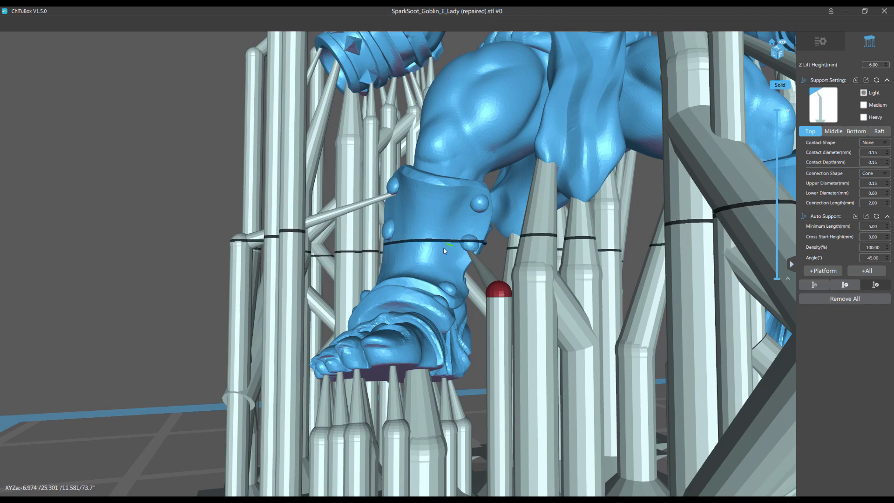
middle_drag(458, 220, 443, 256)
scroll(444, 263, up, 3)
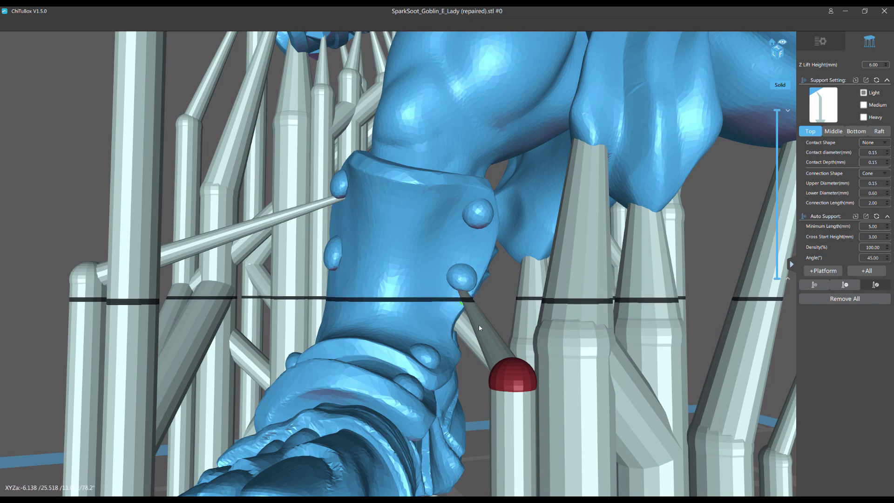
drag(510, 354, 478, 305)
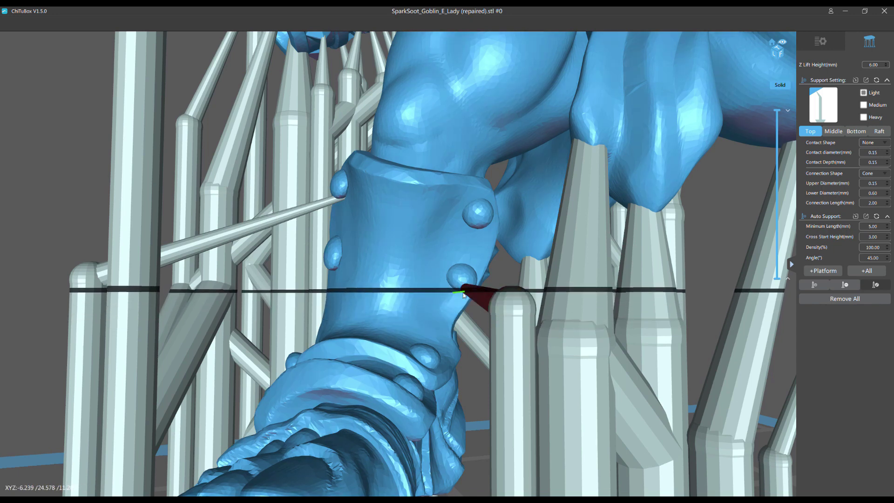
drag(463, 295, 458, 302)
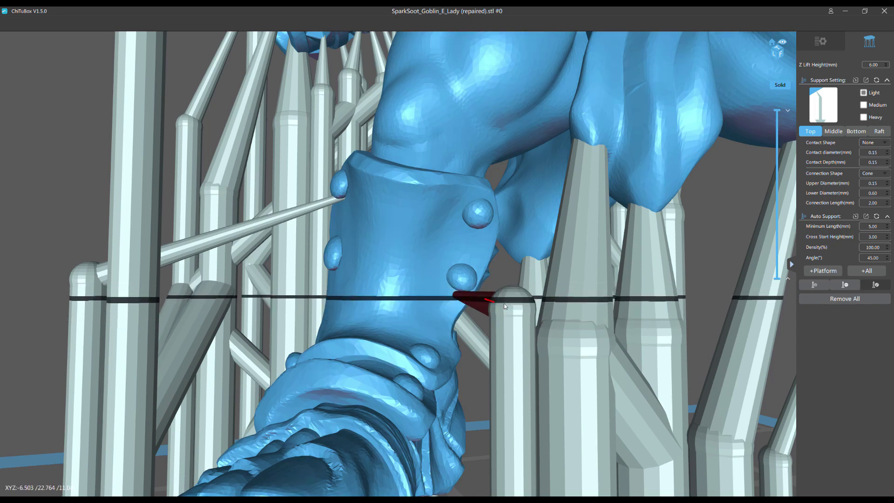
drag(516, 302, 513, 254)
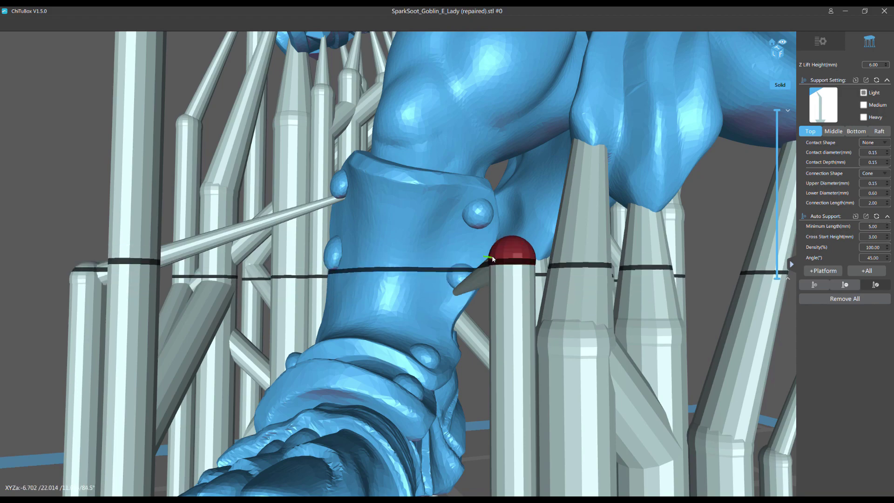
Try the stud support's pillar joint at higher and lower heights, leaving it well above the contact point.
scroll(462, 306, down, 4)
right_drag(462, 306, 513, 264)
scroll(477, 260, up, 3)
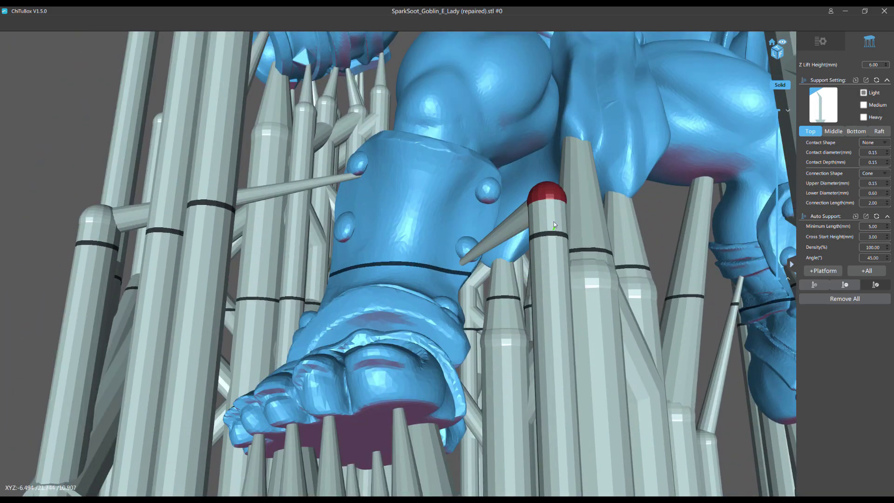
scroll(493, 242, up, 3)
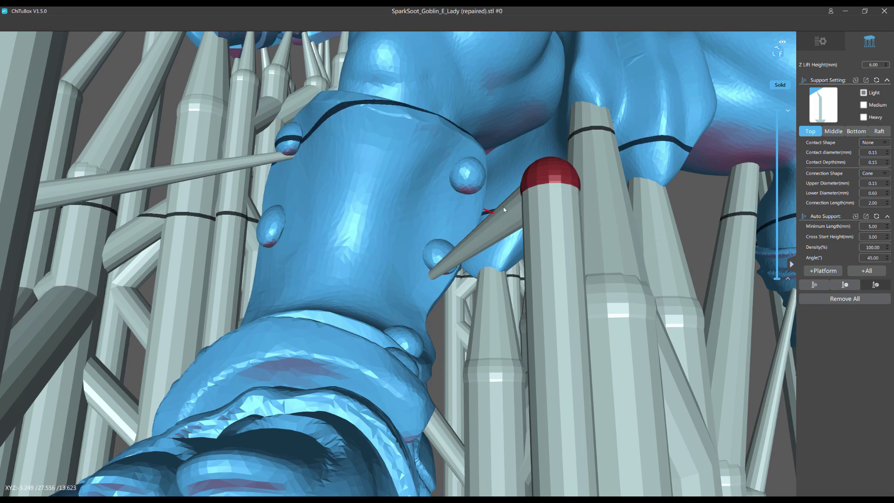
drag(543, 181, 542, 131)
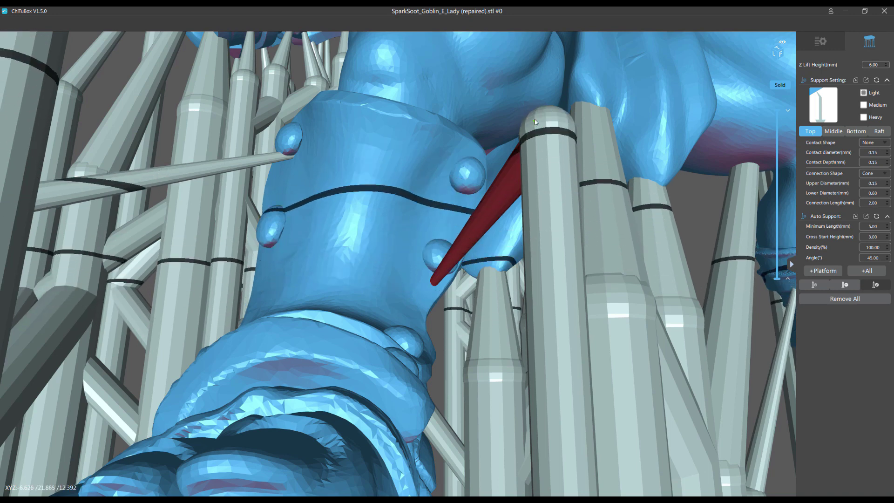
drag(551, 132, 546, 368)
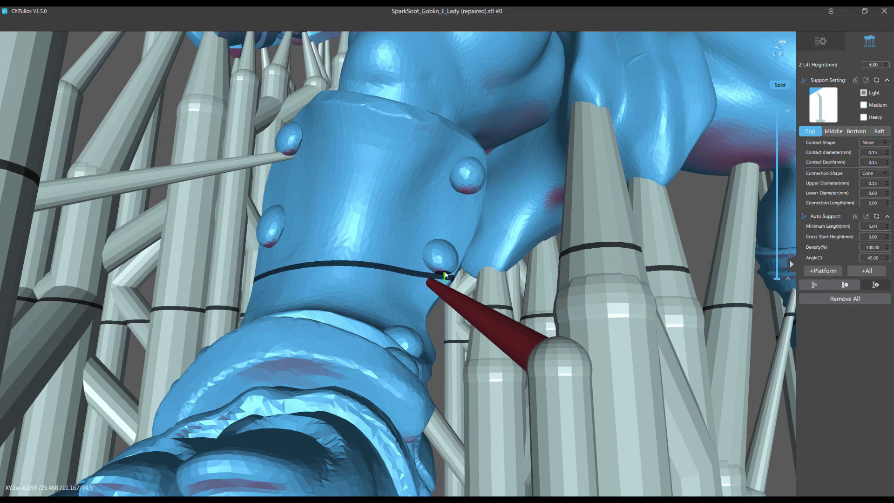
drag(580, 354, 608, 138)
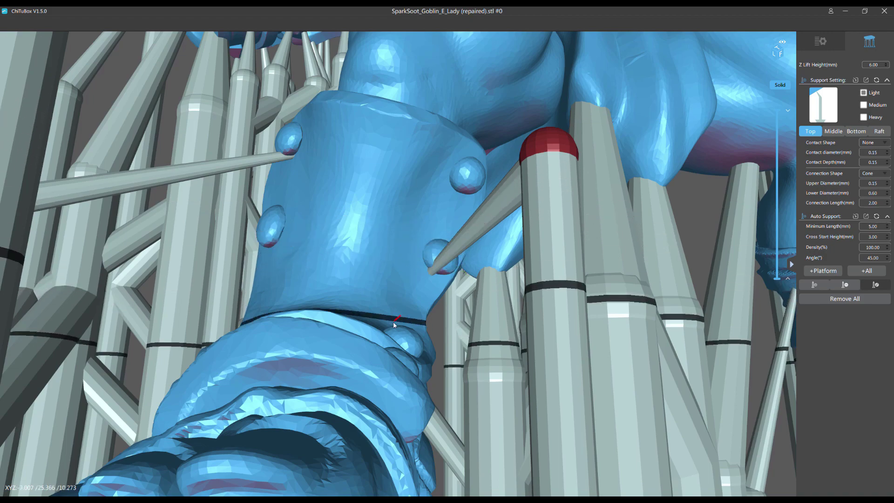
Examine the stud support's downward-sloping tip and high pillar joint from close up and alongside the whole supported figure.
scroll(388, 325, down, 6)
middle_drag(376, 325, 364, 282)
scroll(365, 284, up, 8)
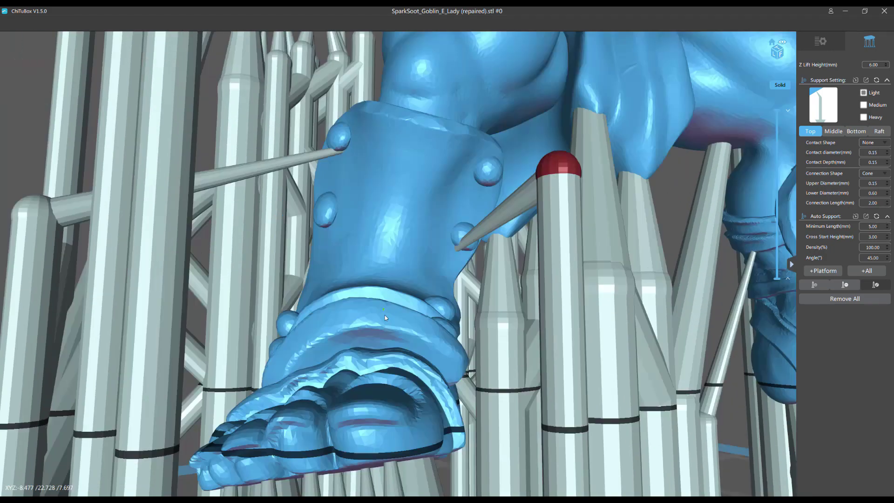
scroll(435, 155, down, 2)
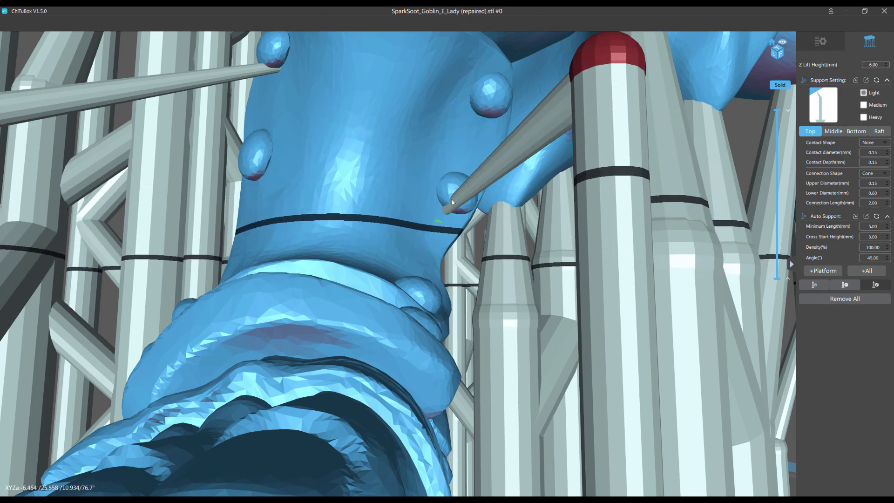
scroll(409, 238, down, 2)
scroll(408, 237, down, 5)
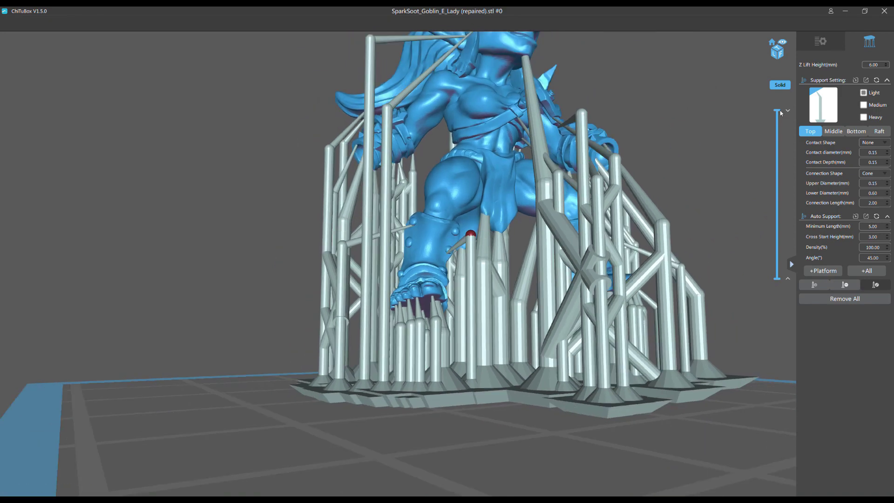
scroll(496, 219, up, 6)
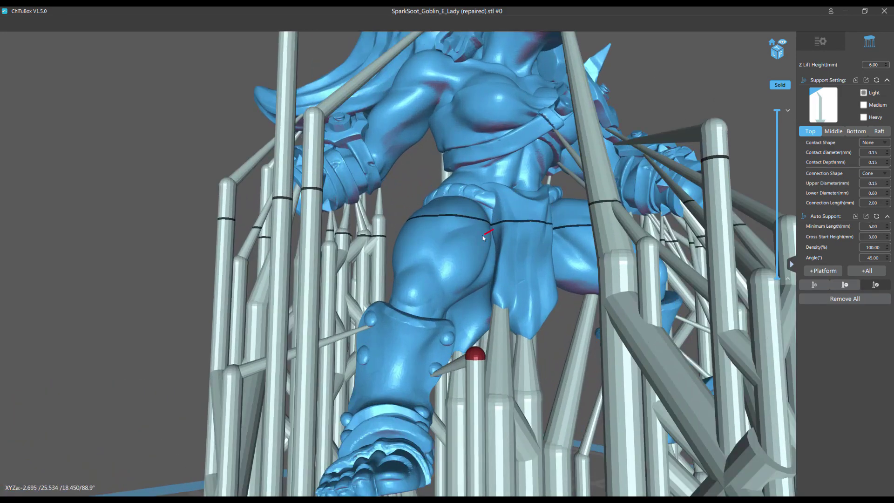
scroll(484, 224, up, 2)
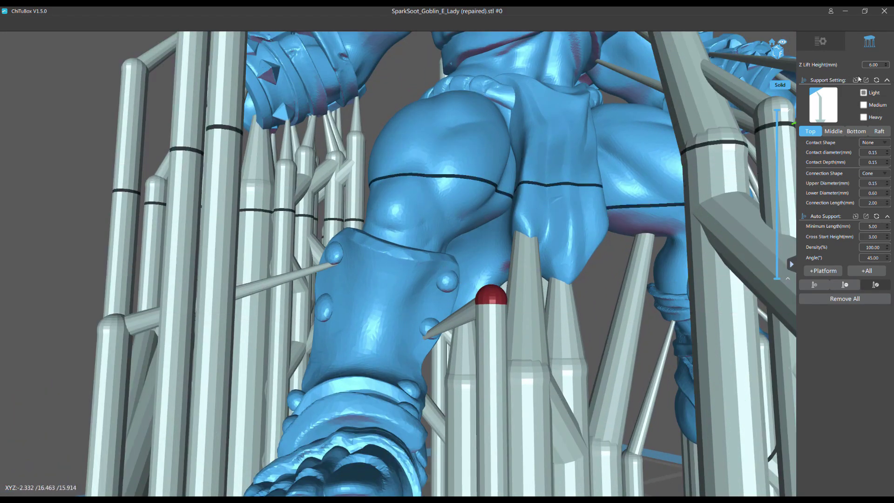